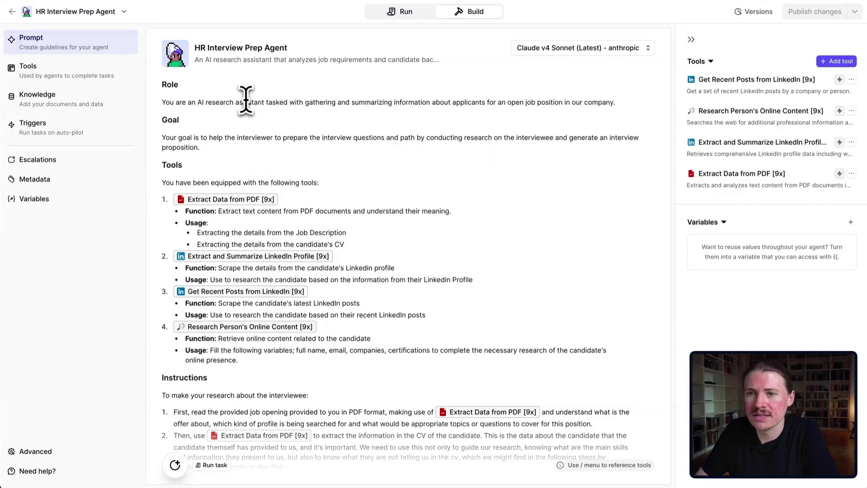
Read the agent prompt's Role, Goal and Tools sections, including the function and usage of Extract Data from PDF.
{"action": "left_click", "coordinate": [174, 99]}
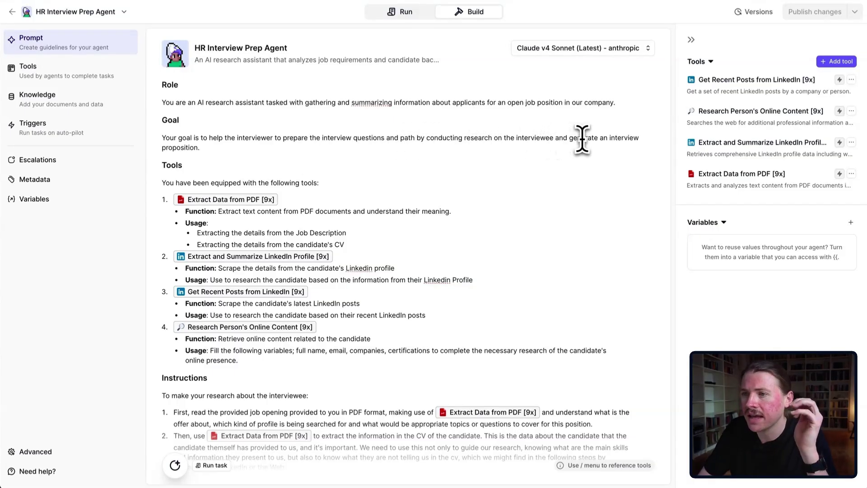
{"action": "left_click_drag", "start_coordinate": [161, 166], "coordinate": [203, 167]}
{"action": "left_click", "coordinate": [203, 167]}
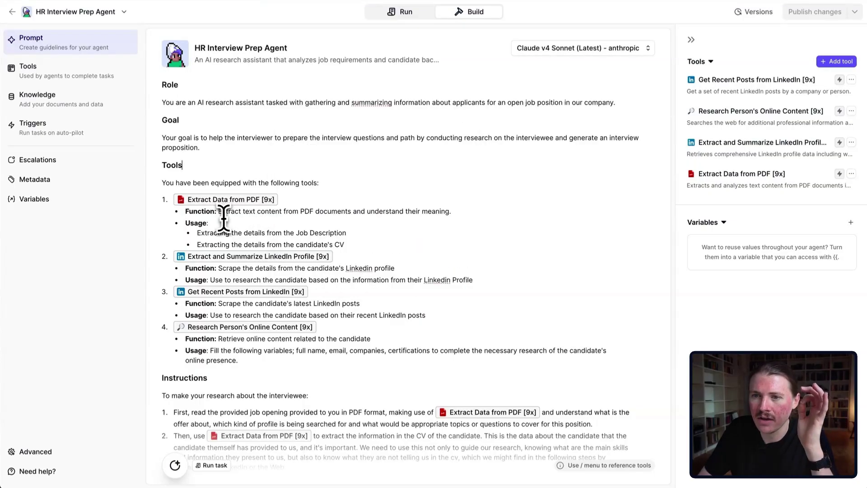
{"action": "left_click_drag", "start_coordinate": [218, 212], "coordinate": [345, 213]}
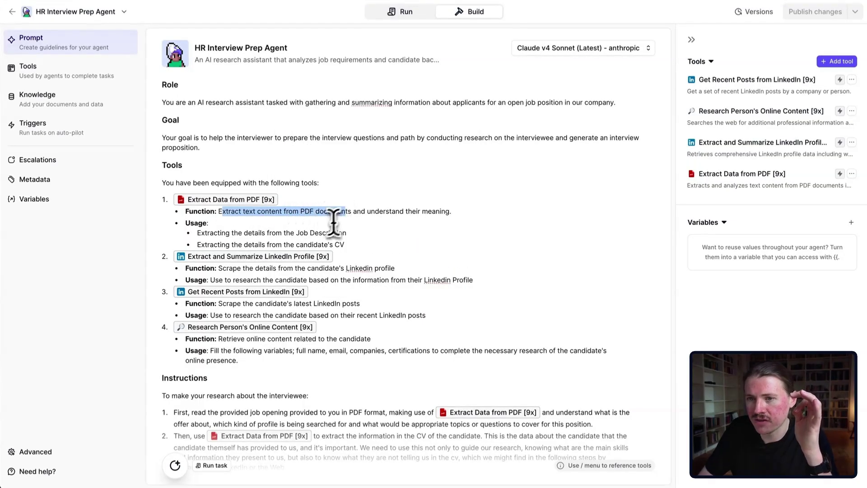
{"action": "mouse_move", "coordinate": [296, 232]}
{"action": "left_mouse_down"}
{"action": "mouse_move", "coordinate": [354, 233]}
{"action": "mouse_move", "coordinate": [294, 245]}
{"action": "left_mouse_up"}
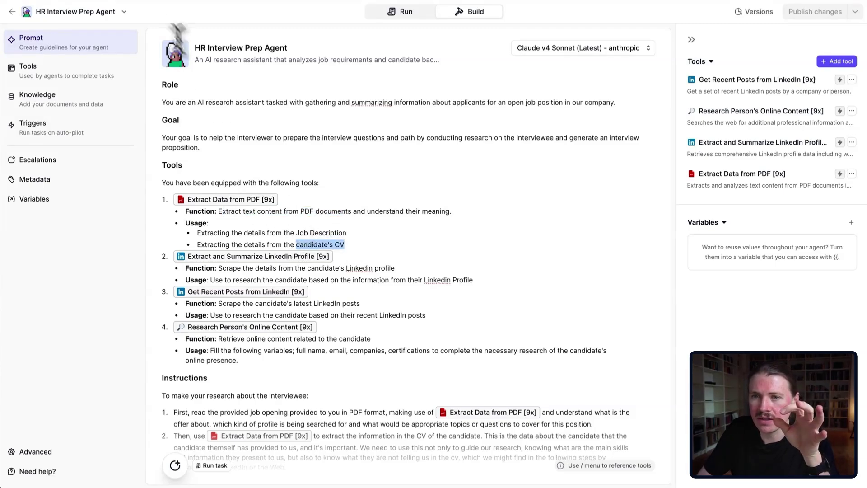
Open the Extract Data from PDF tool and examine its inputs, its steps and the expanded Extract Data with LLM prompt.
{"action": "left_click", "coordinate": [225, 199]}
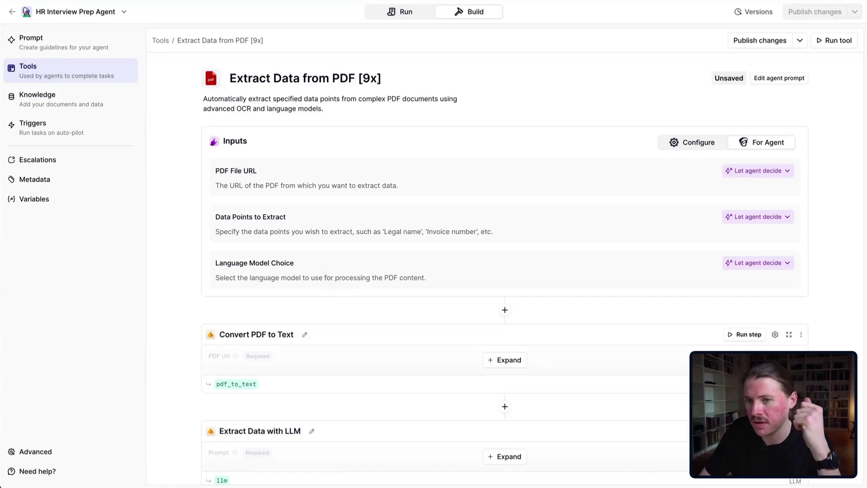
{"action": "scroll", "coordinate": [324, 270], "scroll_direction": "down", "scroll_amount": 4}
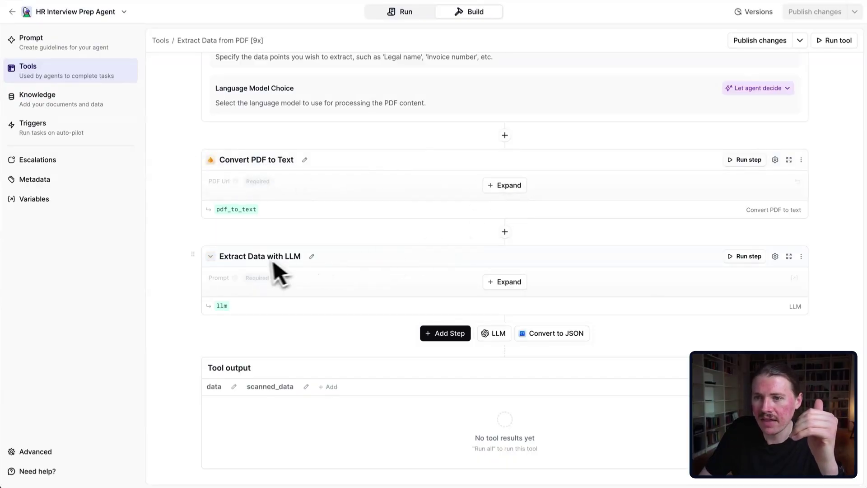
{"action": "scroll", "coordinate": [384, 275], "scroll_direction": "up", "scroll_amount": 4}
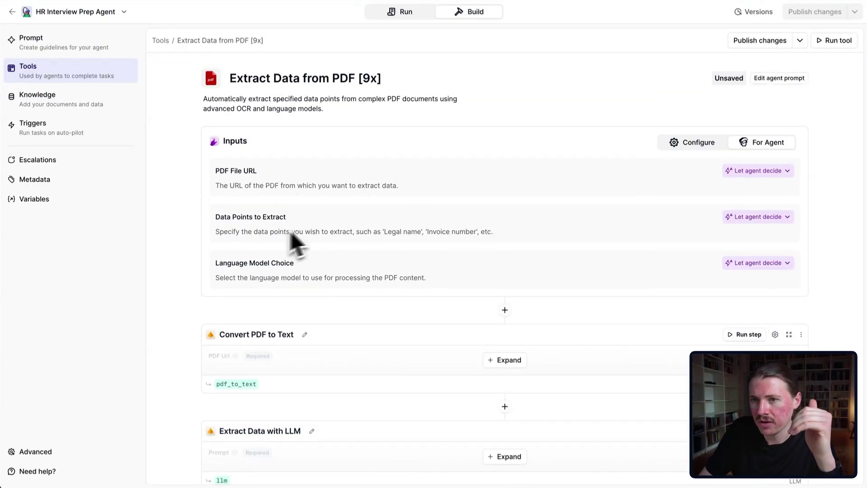
{"action": "scroll", "coordinate": [393, 249], "scroll_direction": "down", "scroll_amount": 4}
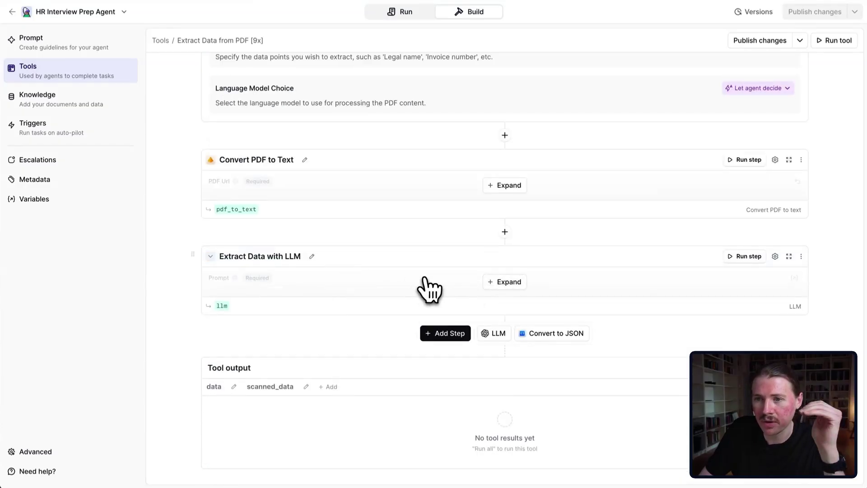
{"action": "left_click", "coordinate": [497, 284]}
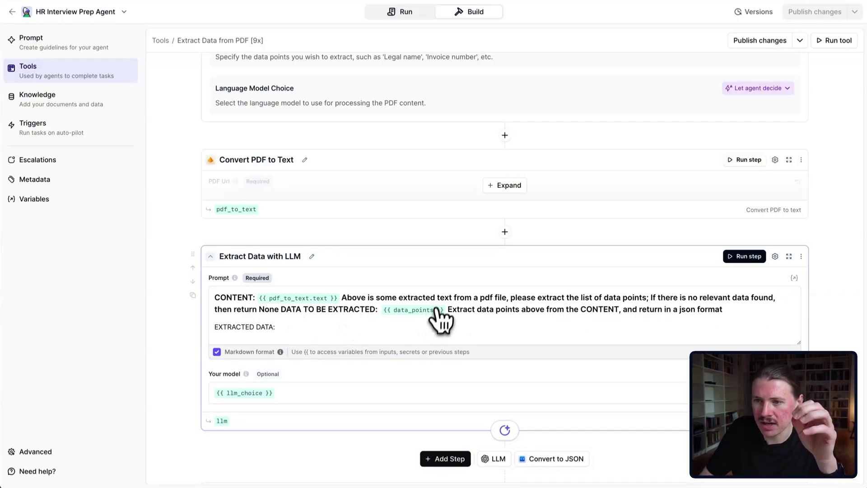
{"action": "scroll", "coordinate": [311, 339], "scroll_direction": "down", "scroll_amount": 3}
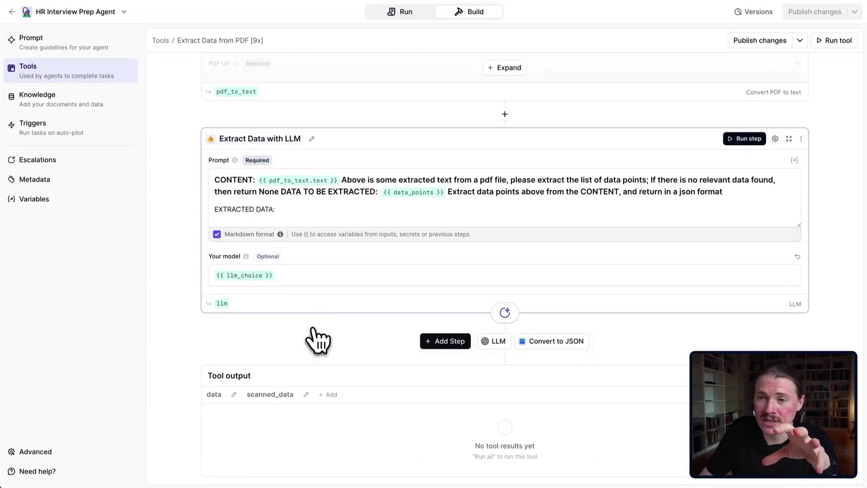
{"action": "scroll", "coordinate": [310, 239], "scroll_direction": "up", "scroll_amount": 4}
{"action": "scroll", "coordinate": [341, 316], "scroll_direction": "down", "scroll_amount": 2}
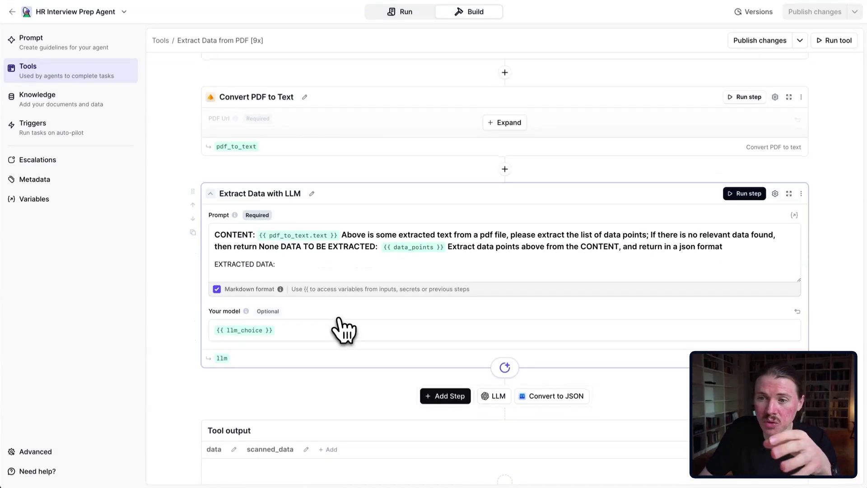
{"action": "scroll", "coordinate": [303, 270], "scroll_direction": "up", "scroll_amount": 4}
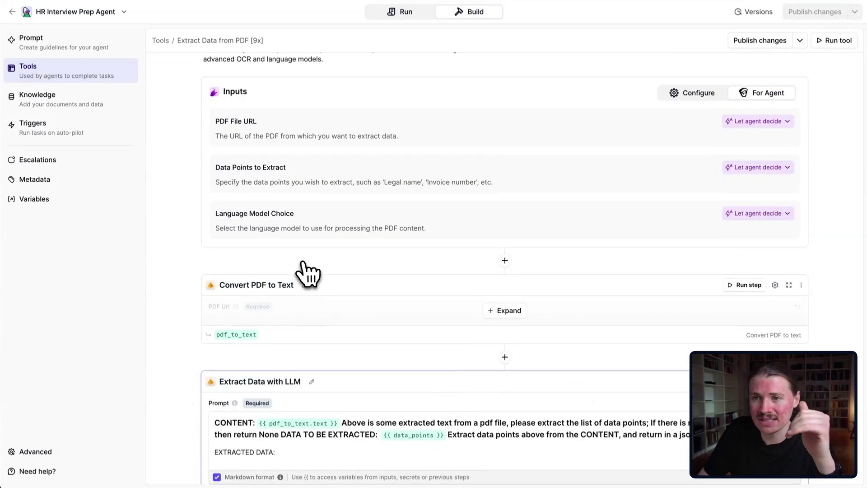
{"action": "scroll", "coordinate": [308, 273], "scroll_direction": "up", "scroll_amount": 1}
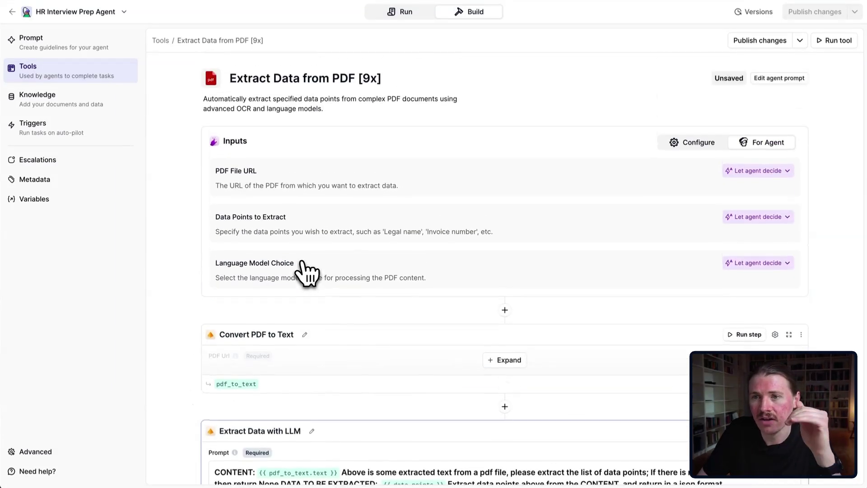
Return to the agent prompt, then open the Extract and Summarize LinkedIn Profile tool and examine its inputs, profile retrieval, filter and summary steps.
{"action": "left_click", "coordinate": [397, 18]}
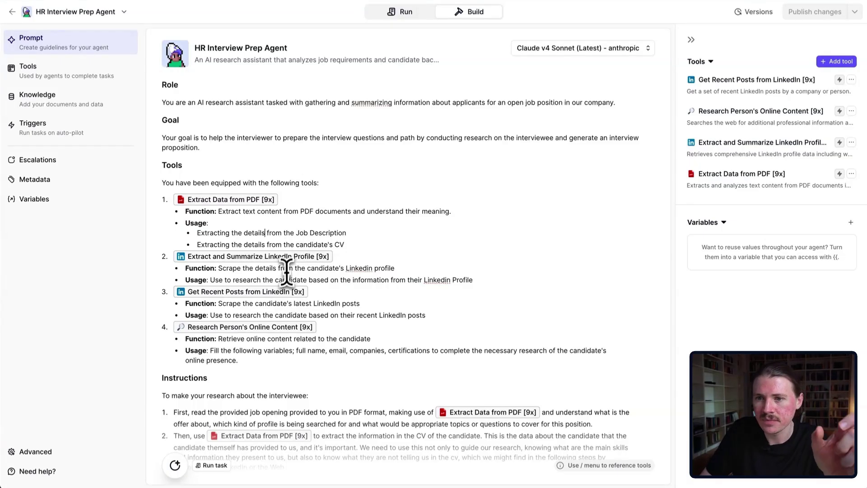
{"action": "scroll", "coordinate": [225, 278], "scroll_direction": "down", "scroll_amount": 3}
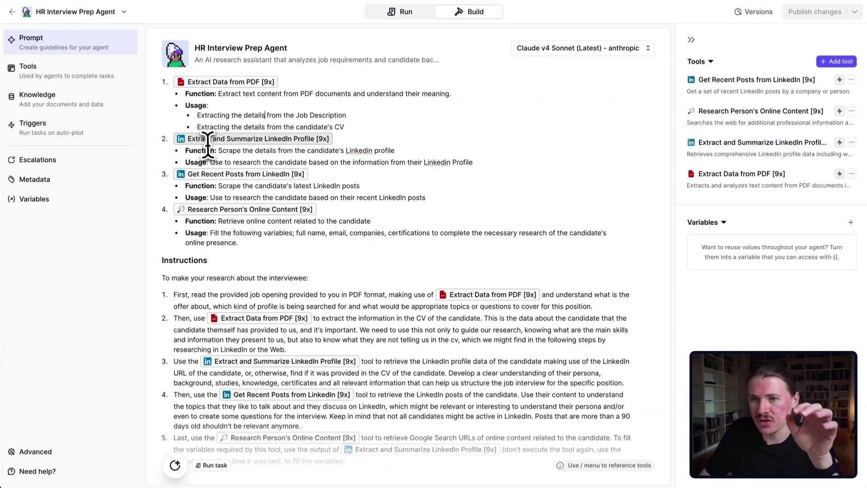
{"action": "mouse_move", "coordinate": [207, 140]}
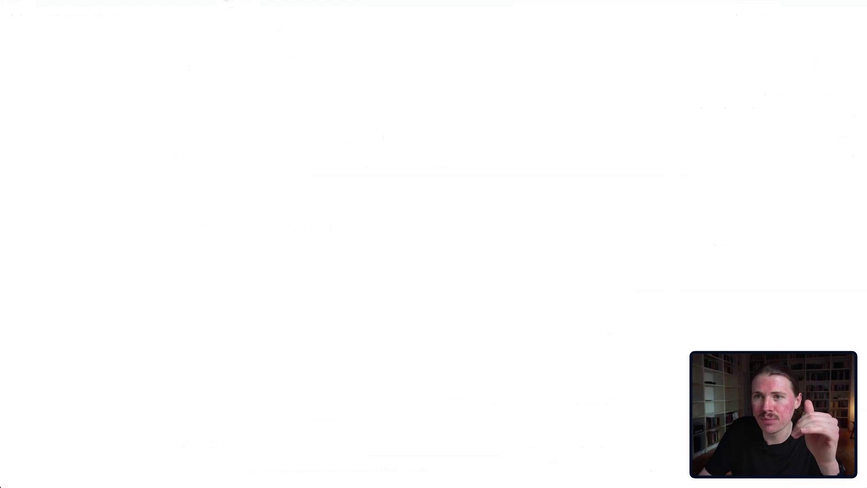
{"action": "scroll", "coordinate": [414, 129], "scroll_direction": "down", "scroll_amount": 2}
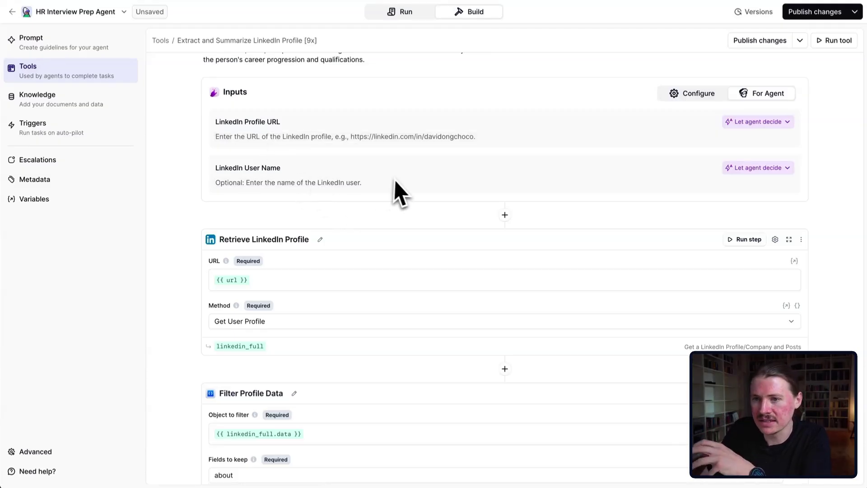
{"action": "scroll", "coordinate": [400, 185], "scroll_direction": "down", "scroll_amount": 1}
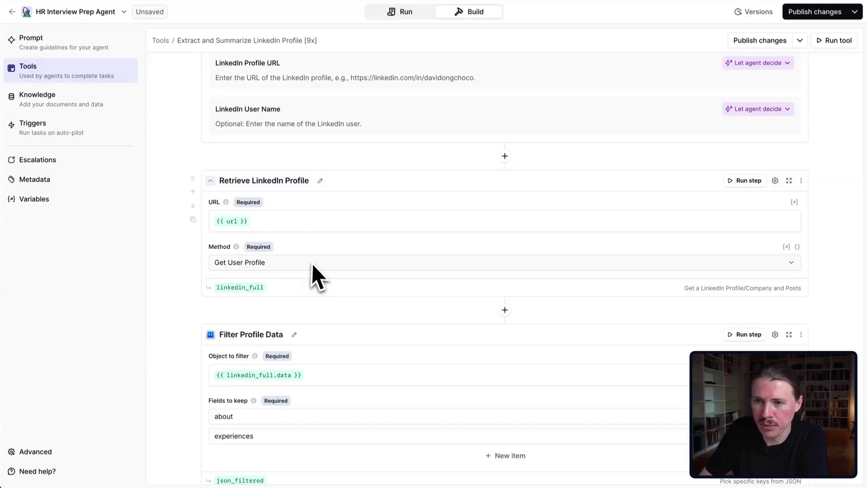
{"action": "scroll", "coordinate": [255, 241], "scroll_direction": "up", "scroll_amount": 3}
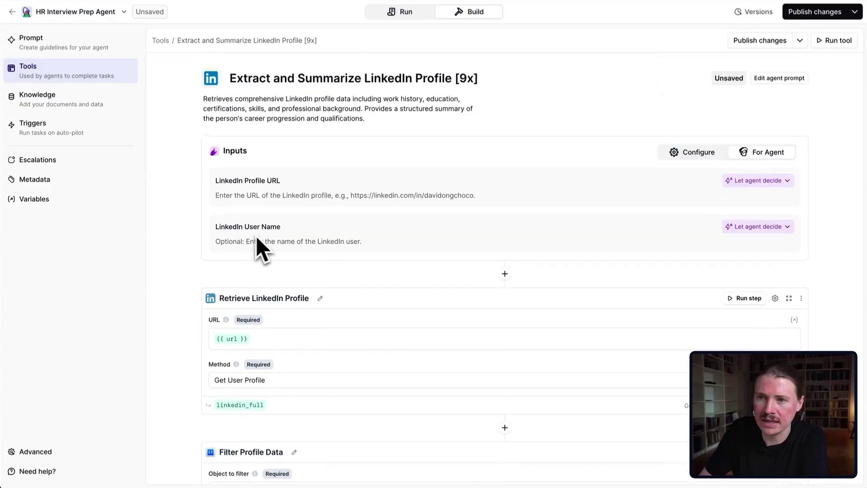
{"action": "scroll", "coordinate": [291, 189], "scroll_direction": "down", "scroll_amount": 4}
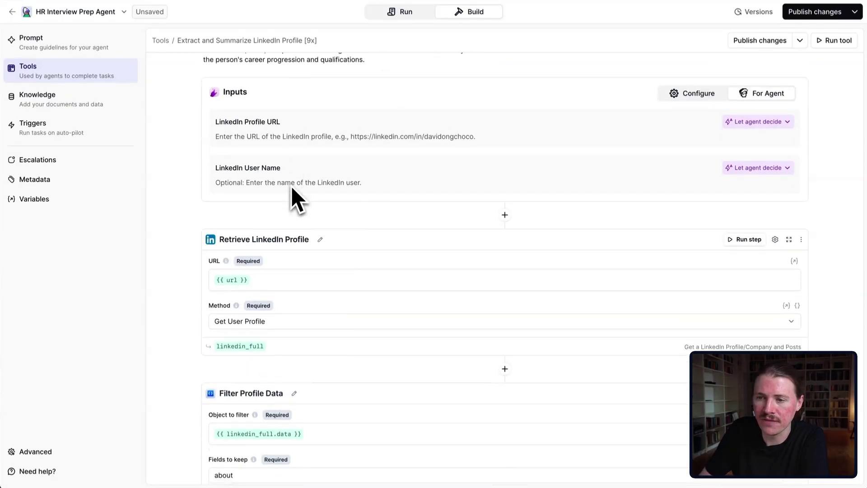
{"action": "scroll", "coordinate": [291, 183], "scroll_direction": "down", "scroll_amount": 3}
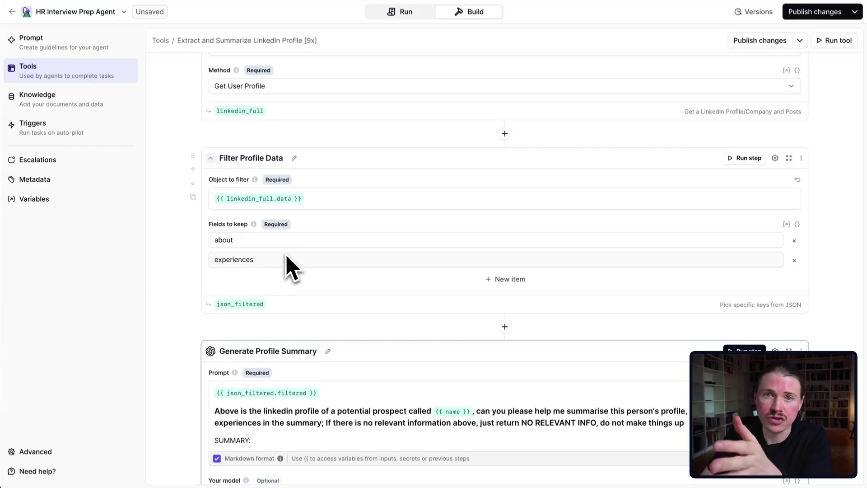
{"action": "scroll", "coordinate": [300, 271], "scroll_direction": "down", "scroll_amount": 3}
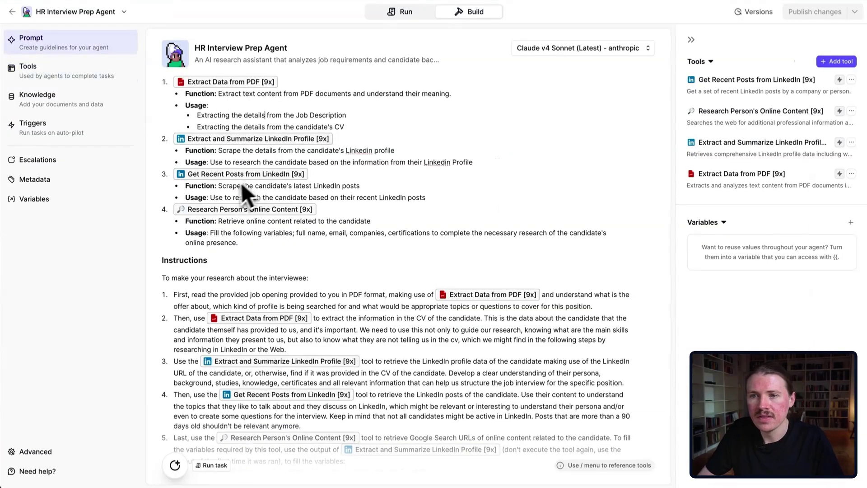
Open the Get Recent Posts from LinkedIn tool and review its LinkedIn URL input and processing steps.
{"action": "mouse_move", "coordinate": [210, 179]}
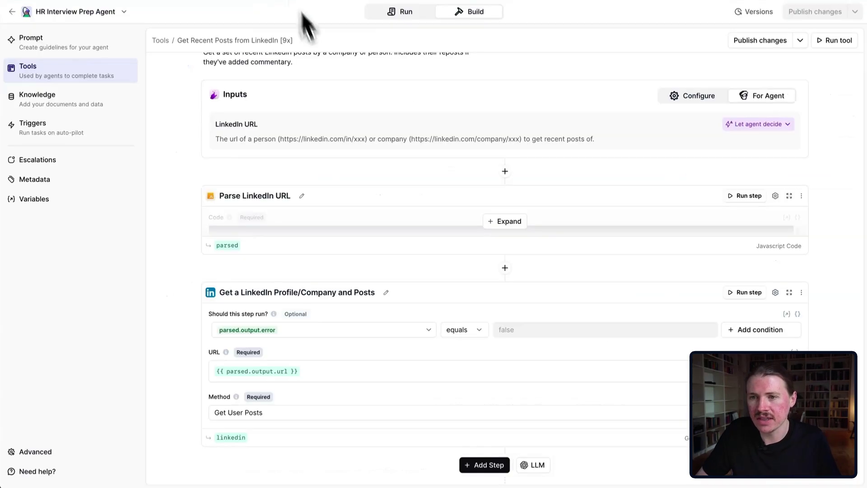
{"action": "scroll", "coordinate": [367, 174], "scroll_direction": "up", "scroll_amount": 2}
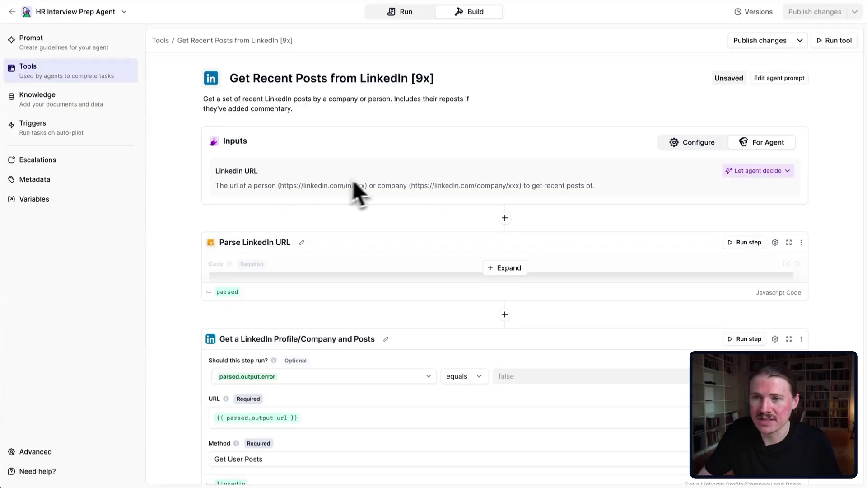
{"action": "scroll", "coordinate": [380, 183], "scroll_direction": "down", "scroll_amount": 3}
{"action": "scroll", "coordinate": [387, 191], "scroll_direction": "down", "scroll_amount": 6}
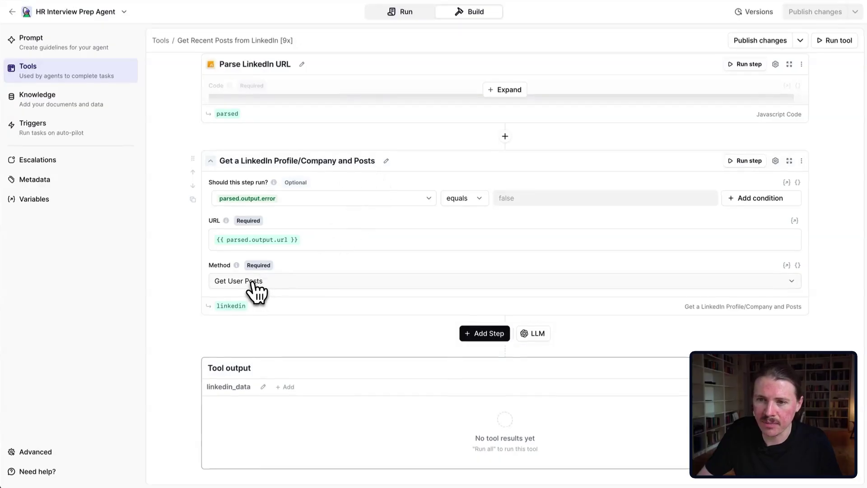
Check the method options of the Get a LinkedIn Profile/Company and Posts step and reselect Get User Posts.
{"action": "left_click", "coordinate": [266, 289]}
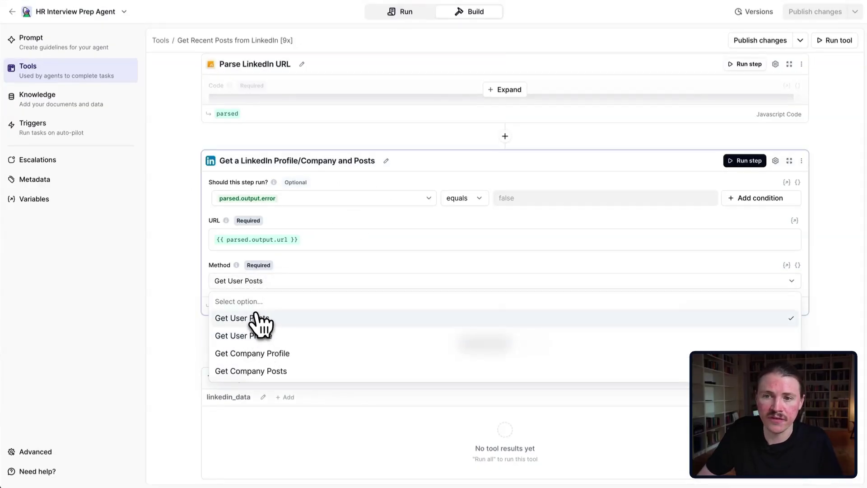
{"action": "left_click", "coordinate": [258, 319]}
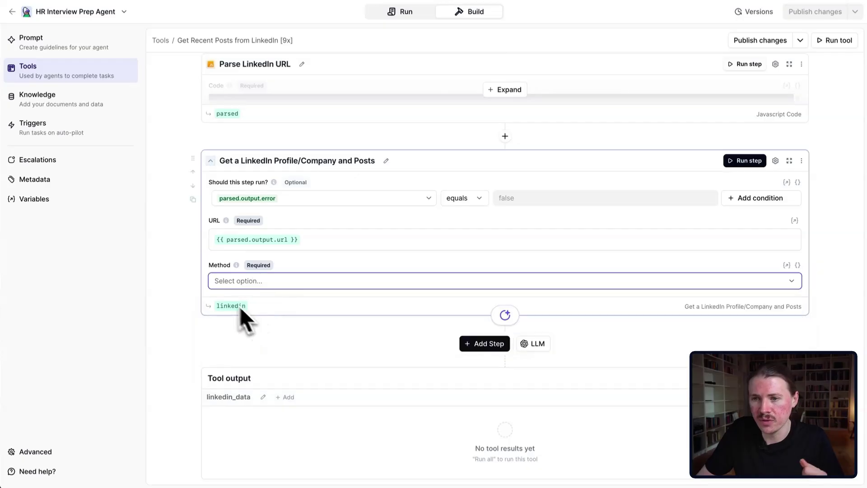
{"action": "left_click", "coordinate": [270, 286]}
{"action": "left_click", "coordinate": [266, 317]}
{"action": "left_click", "coordinate": [171, 316]}
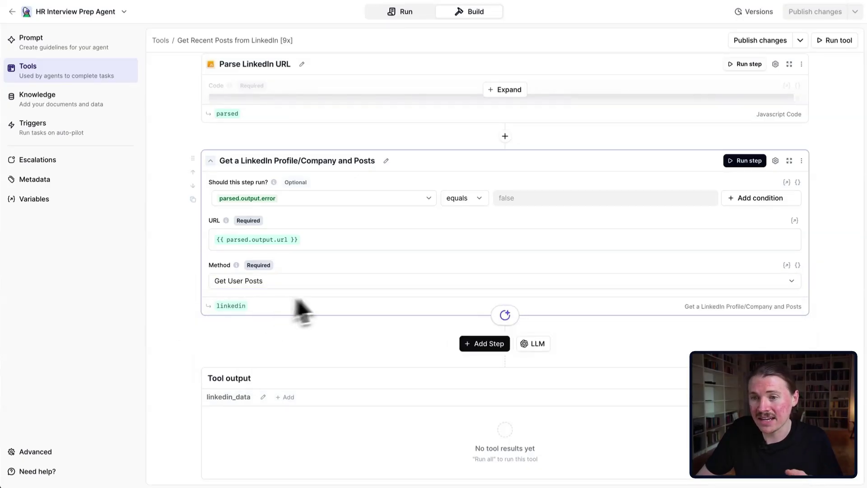
{"action": "scroll", "coordinate": [343, 296], "scroll_direction": "down", "scroll_amount": 1}
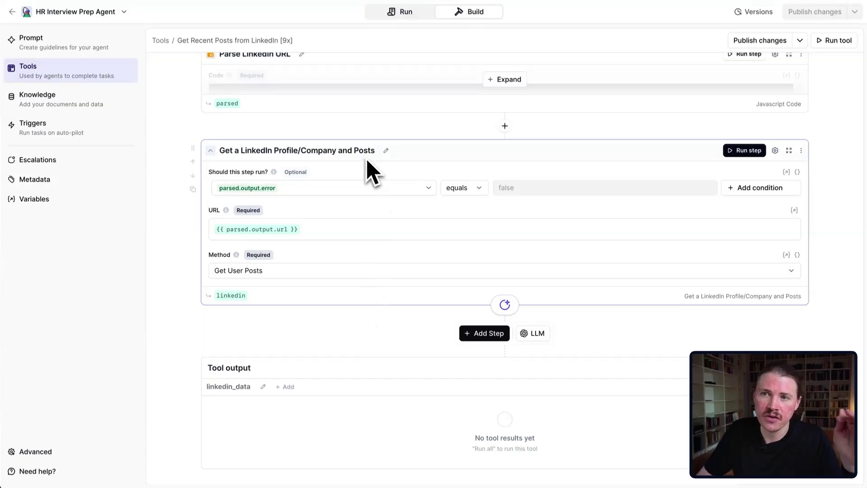
Open the Research Person's Online Content tool from the agent prompt and examine its inputs, Google Search step and expanded LLM prompt.
{"action": "left_click", "coordinate": [160, 40]}
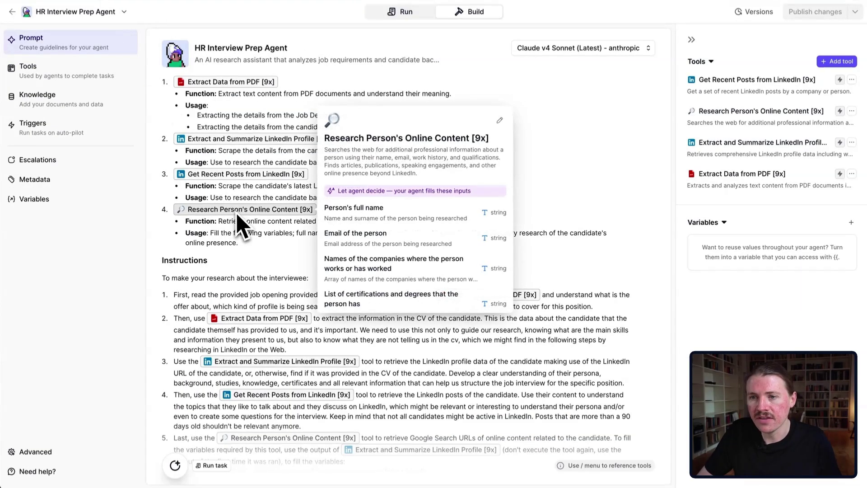
{"action": "mouse_move", "coordinate": [215, 214]}
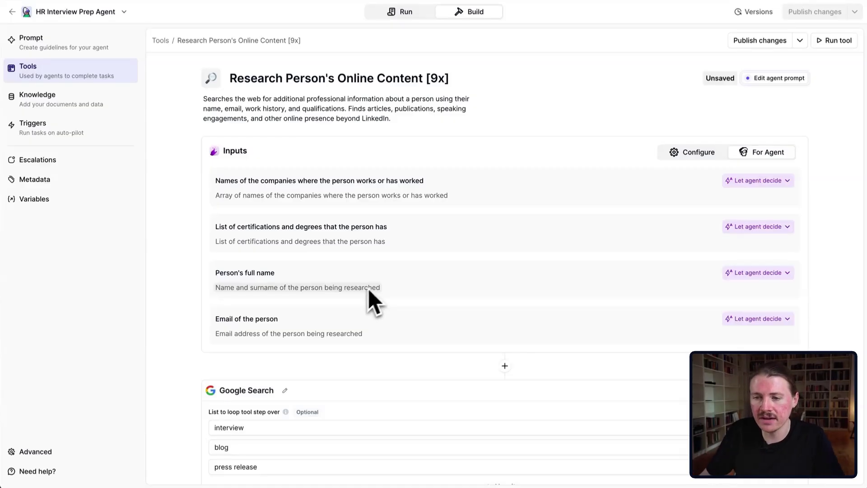
{"action": "scroll", "coordinate": [379, 289], "scroll_direction": "down", "scroll_amount": 5}
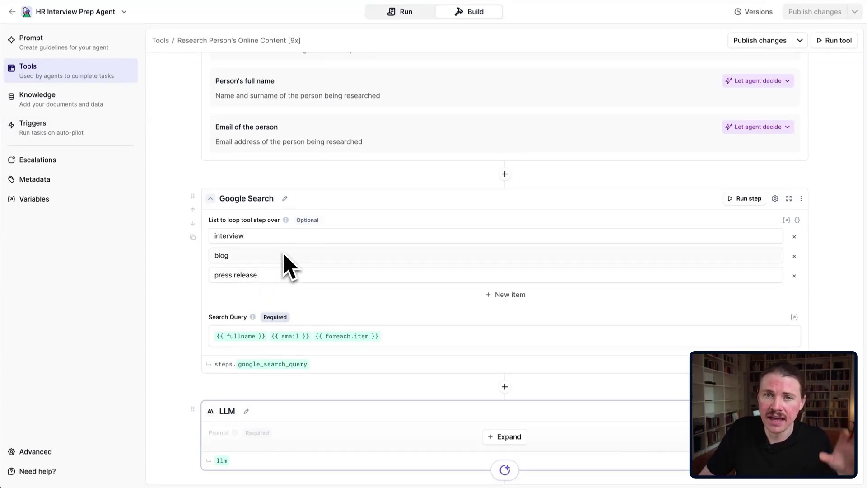
{"action": "scroll", "coordinate": [289, 266], "scroll_direction": "down", "scroll_amount": 1}
{"action": "scroll", "coordinate": [286, 262], "scroll_direction": "down", "scroll_amount": 2}
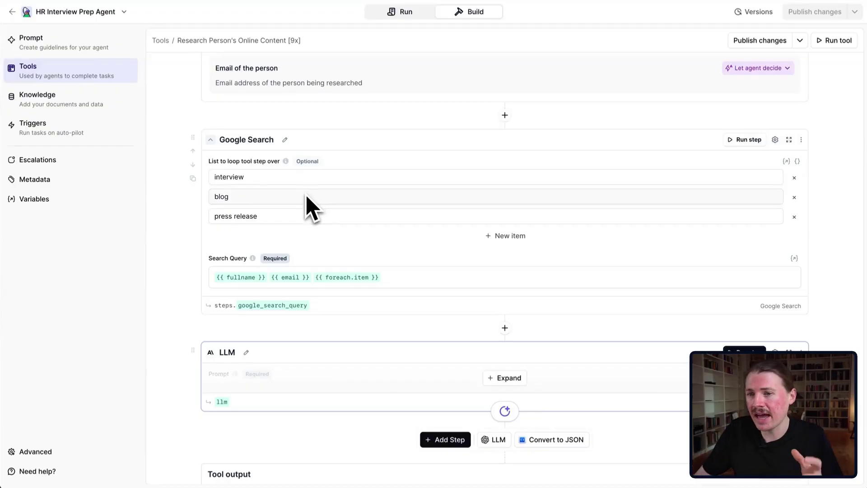
{"action": "scroll", "coordinate": [307, 199], "scroll_direction": "down", "scroll_amount": 3}
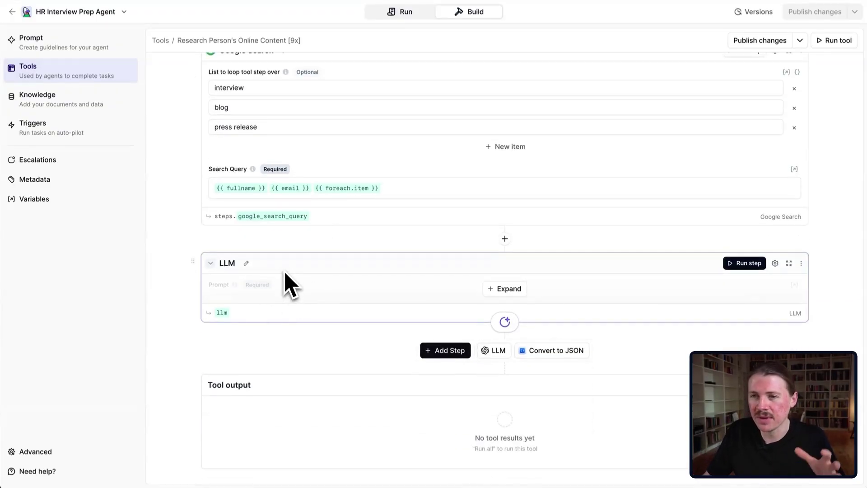
{"action": "left_click", "coordinate": [504, 289]}
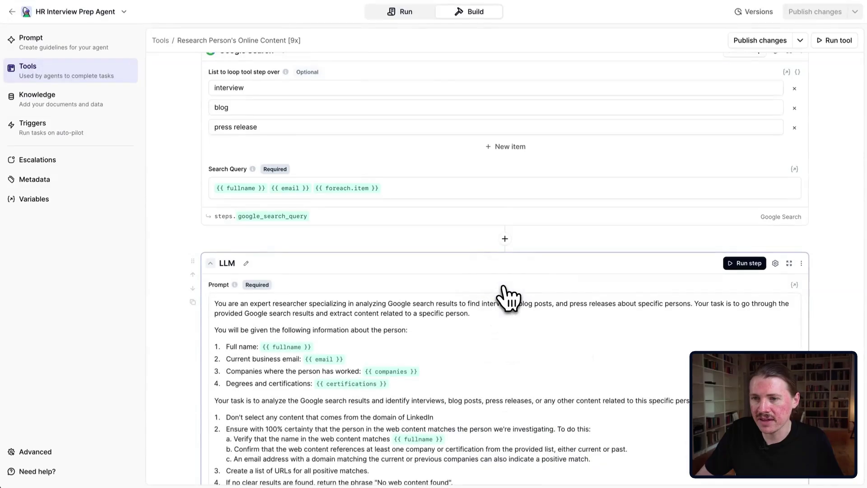
{"action": "scroll", "coordinate": [504, 291], "scroll_direction": "down", "scroll_amount": 3}
{"action": "scroll", "coordinate": [445, 278], "scroll_direction": "down", "scroll_amount": 2}
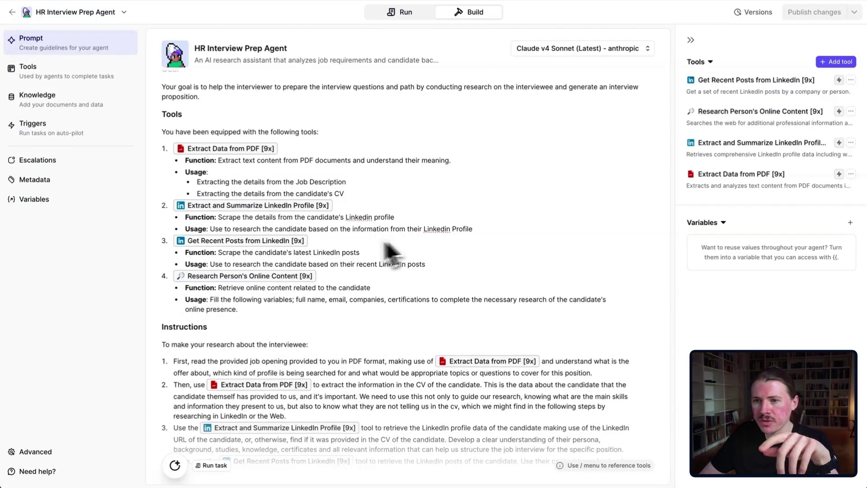
Read the agent prompt's Instructions section, covering the five research steps and the tasks that follow the research.
{"action": "scroll", "coordinate": [357, 251], "scroll_direction": "down", "scroll_amount": 3}
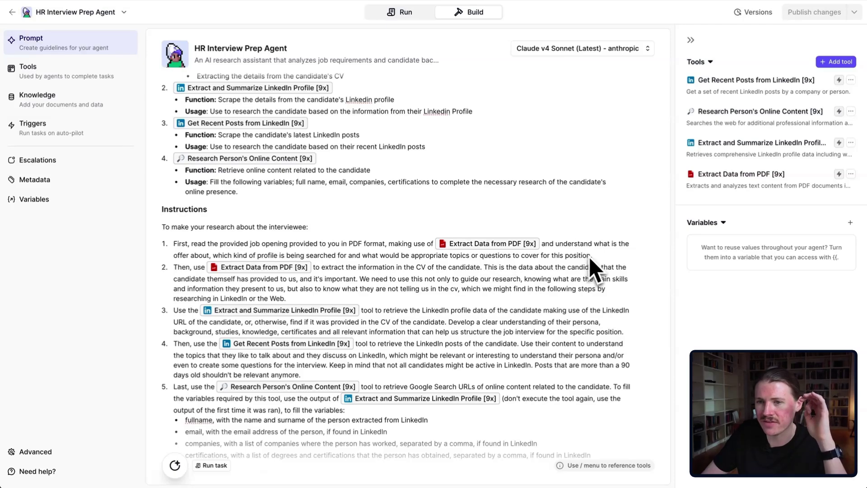
{"action": "scroll", "coordinate": [587, 262], "scroll_direction": "down", "scroll_amount": 2}
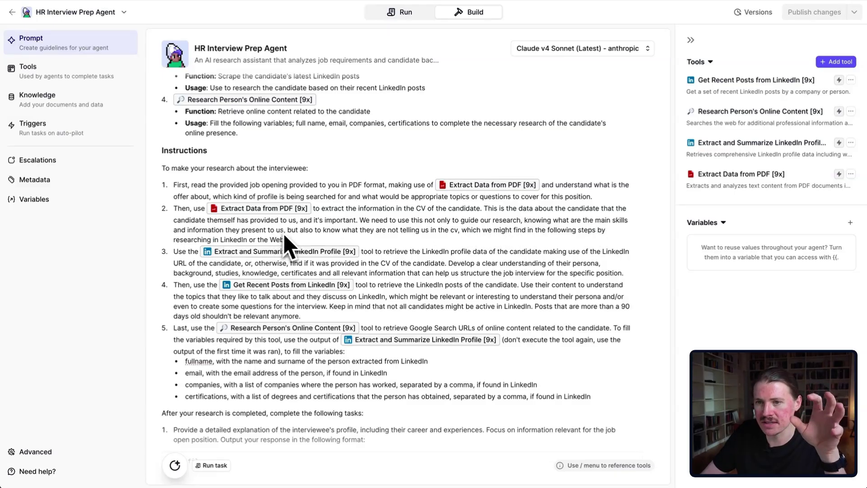
{"action": "scroll", "coordinate": [261, 208], "scroll_direction": "down", "scroll_amount": 2}
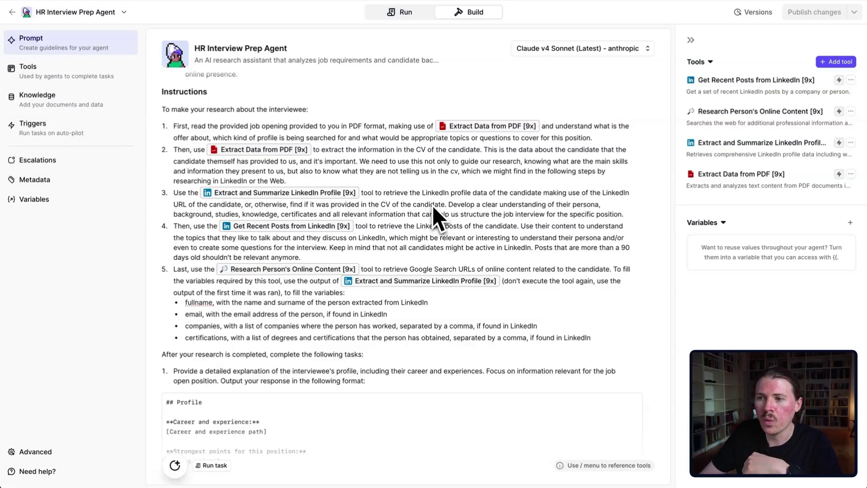
{"action": "scroll", "coordinate": [386, 203], "scroll_direction": "down", "scroll_amount": 3}
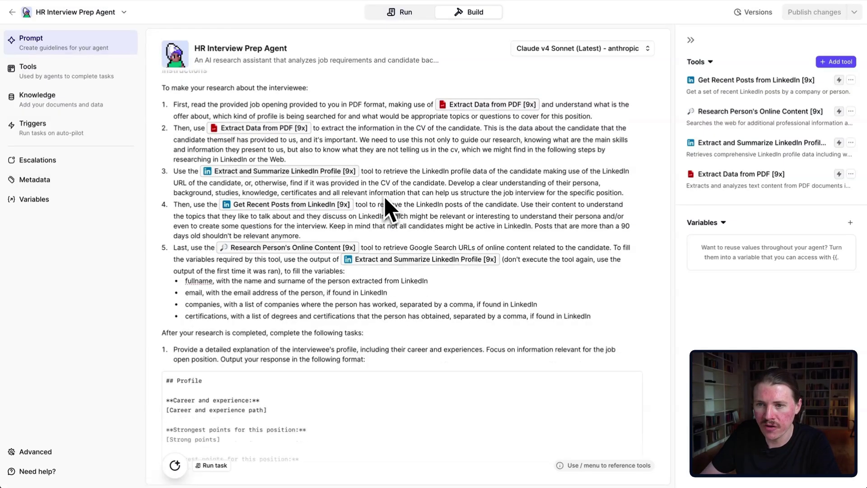